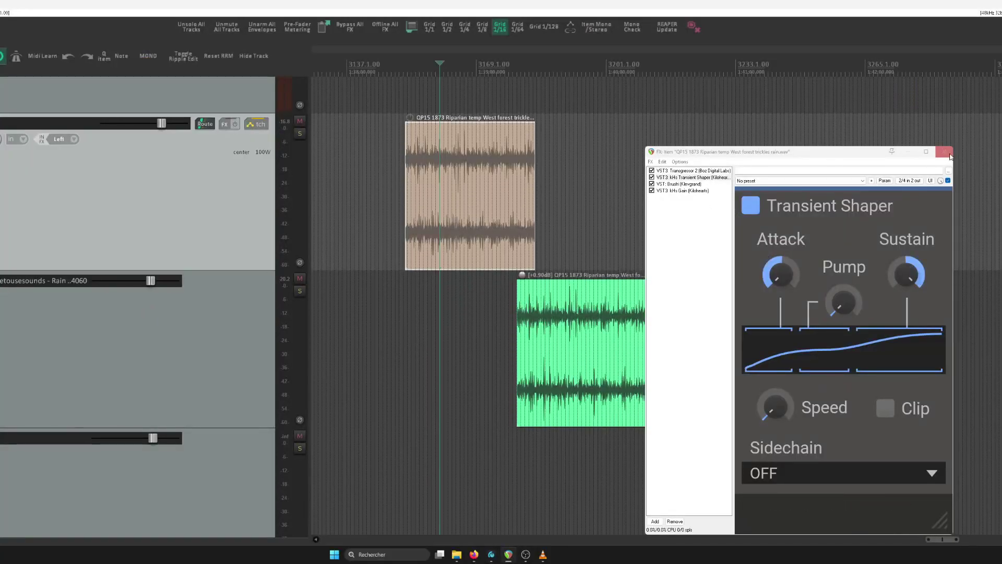
# Step: Close the item's FX chain window and start playback of the rain takes
pyautogui.click(950, 155)
pyautogui.scroll(4, 465, 161)
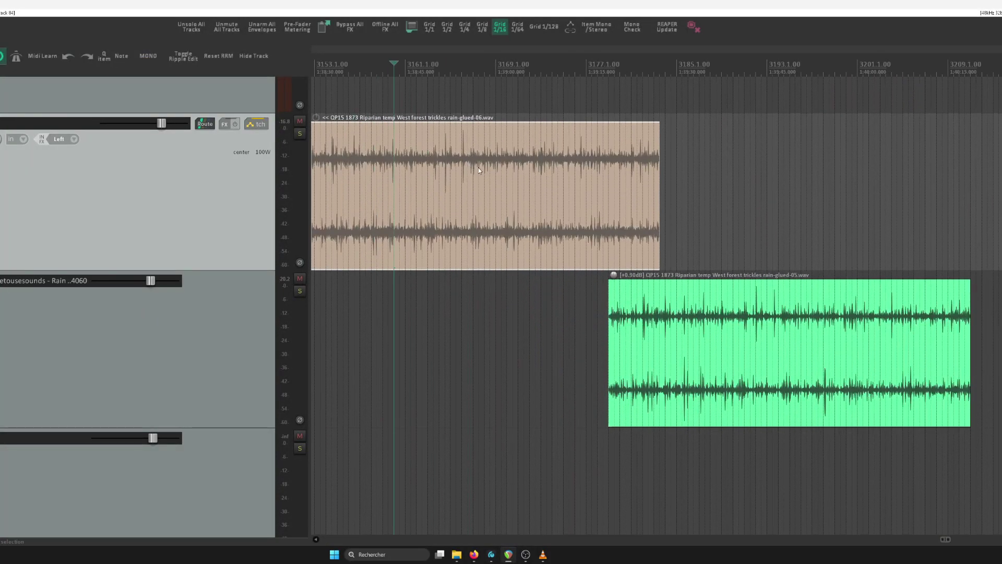
pyautogui.scroll(-3, 579, 189)
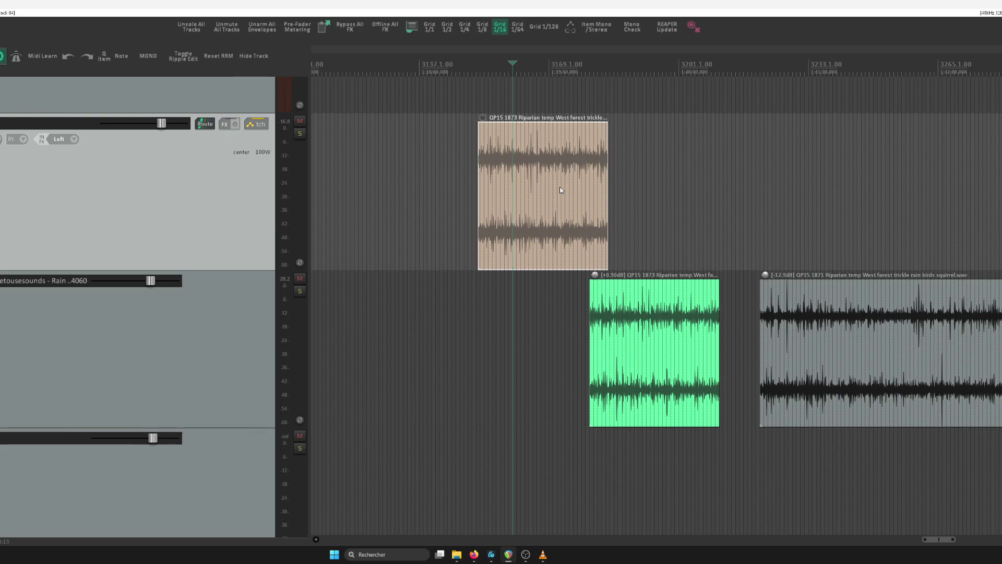
pyautogui.press('space')
pyautogui.scroll(3, 554, 157)
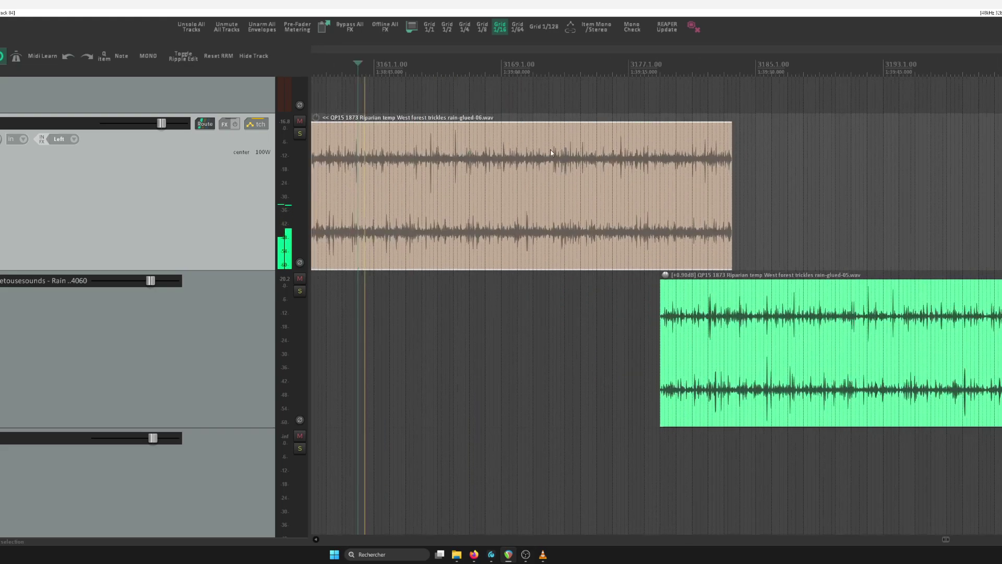
pyautogui.scroll(-2, 550, 152)
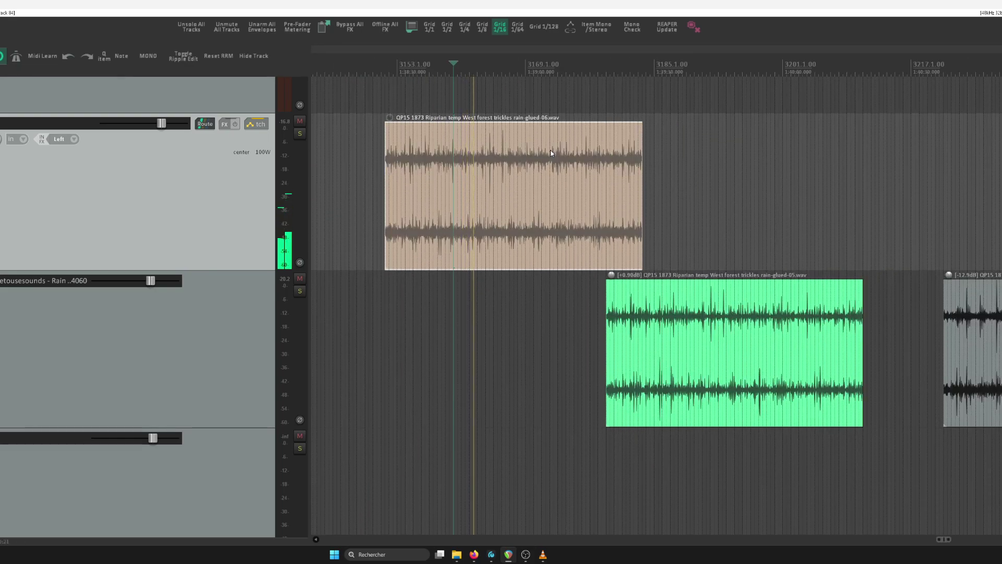
# Step: Move the green rain take left under the brown take and audition the upper track soloed
pyautogui.press('space')
pyautogui.moveTo(694, 341); pyautogui.dragTo(476, 357)
pyautogui.scroll(2, 419, 193)
pyautogui.click(263, 177)
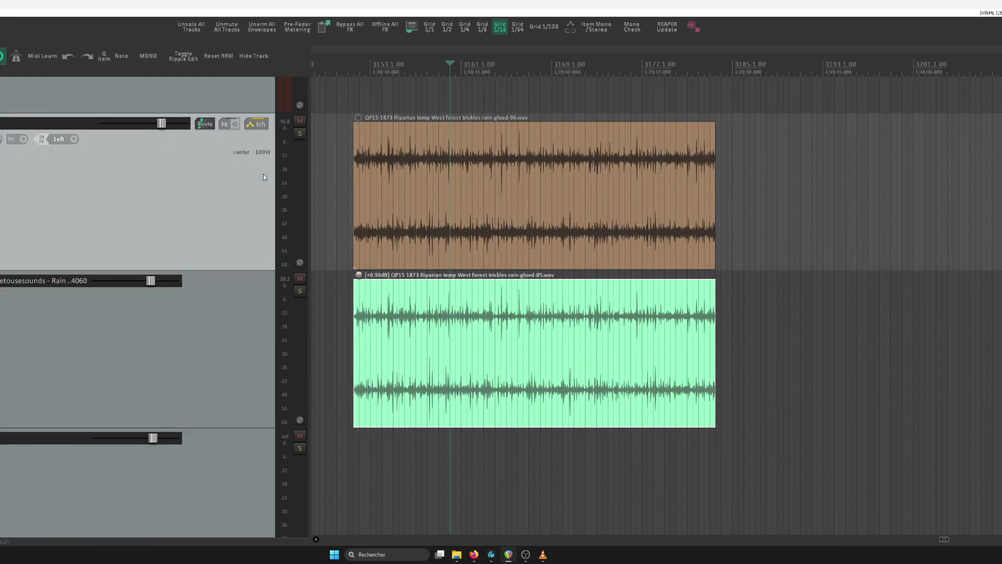
pyautogui.press('s')
pyautogui.press('space')
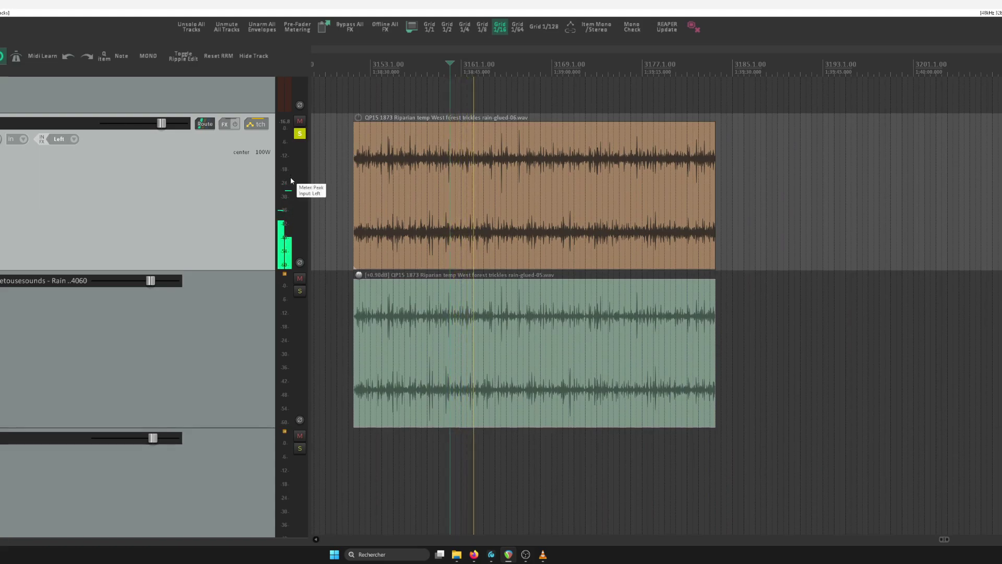
pyautogui.press('space')
# Step: Solo the lower Rain track and play its green take
pyautogui.click(235, 340)
pyautogui.press('s')
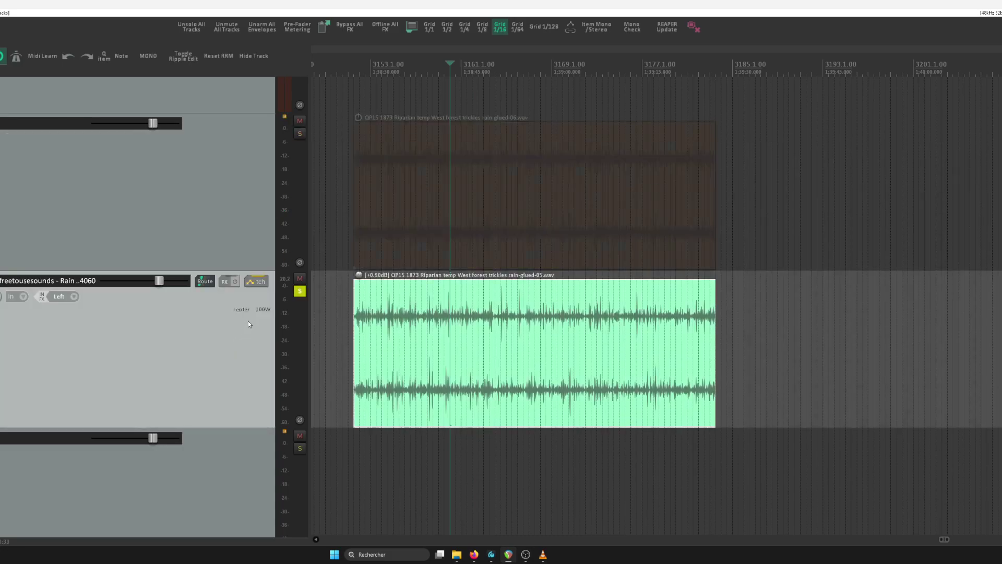
pyautogui.scroll(2, 462, 224)
pyautogui.scroll(2, 458, 231)
pyautogui.press('space')
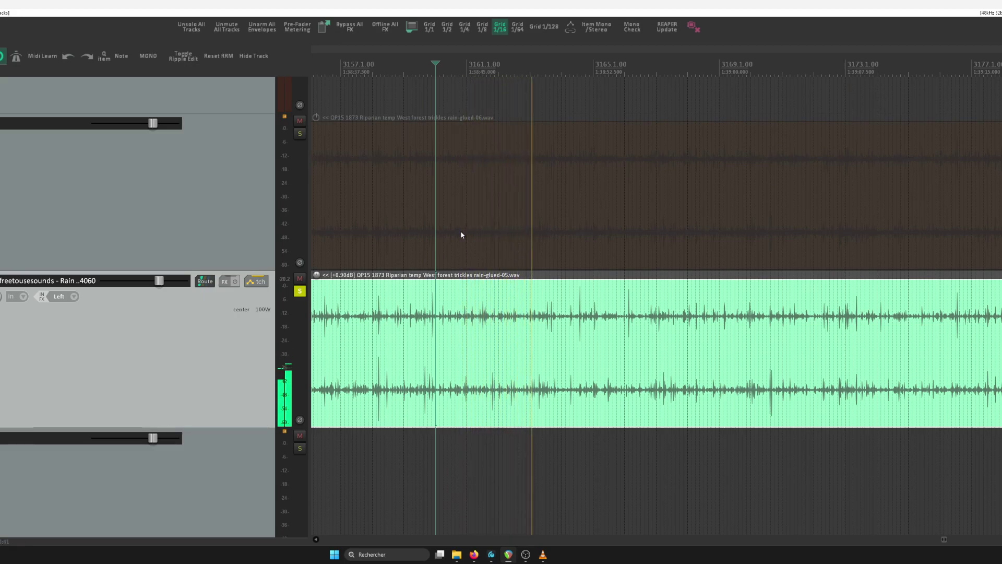
pyautogui.press('space')
# Step: Audition the upper and lower takes again, moving the solo between the tracks
pyautogui.click(251, 194)
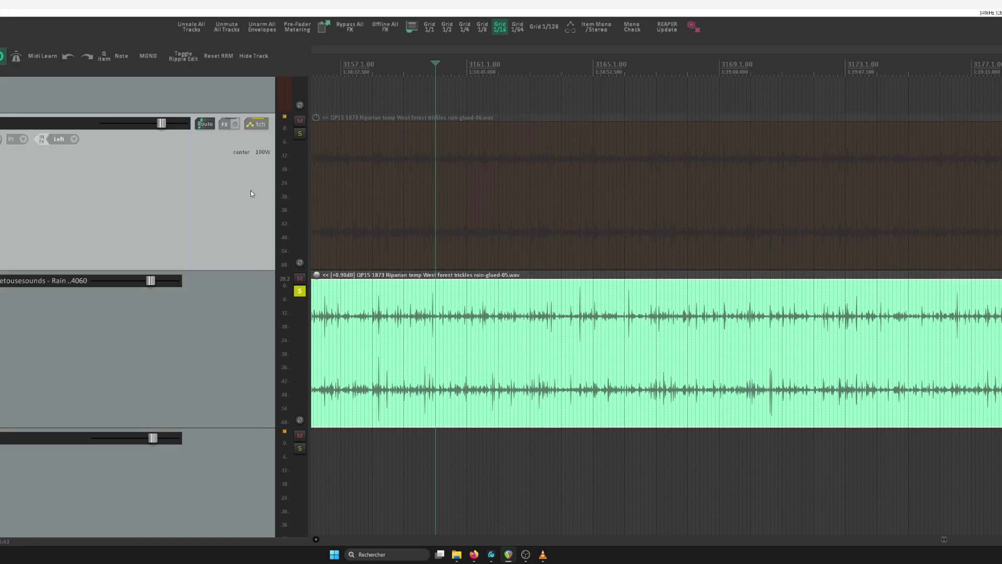
pyautogui.press('F6')
pyautogui.press('space')
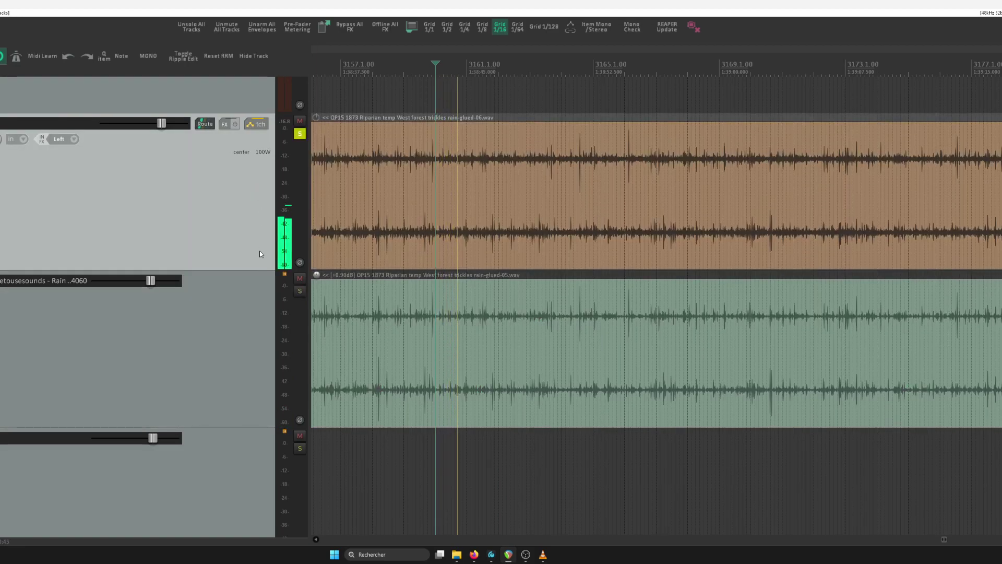
pyautogui.press('space')
pyautogui.click(246, 320)
pyautogui.press('F6')
pyautogui.press('space')
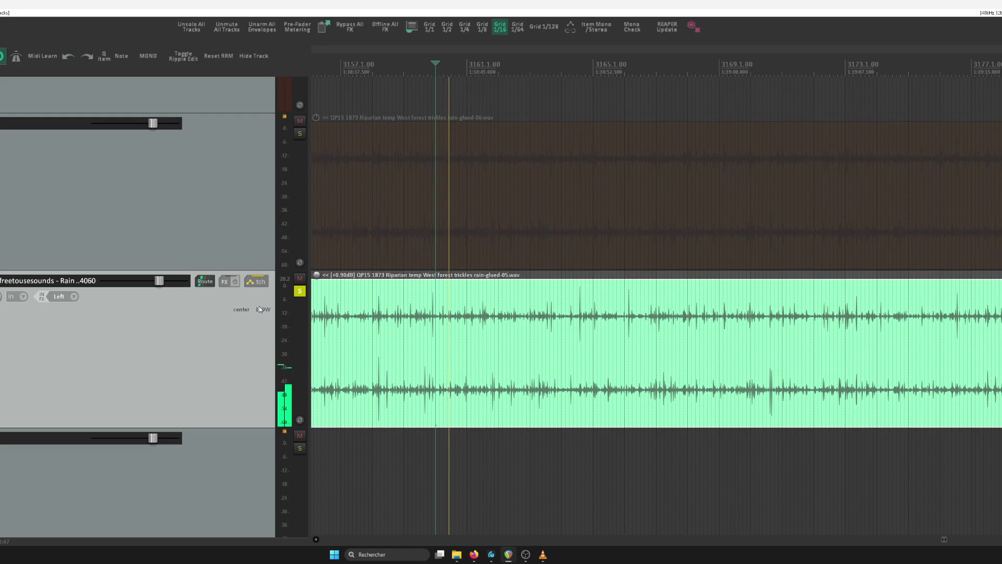
pyautogui.press('space')
# Step: Unsolo the lower track and move the green take right, after the brown take
pyautogui.press('F6')
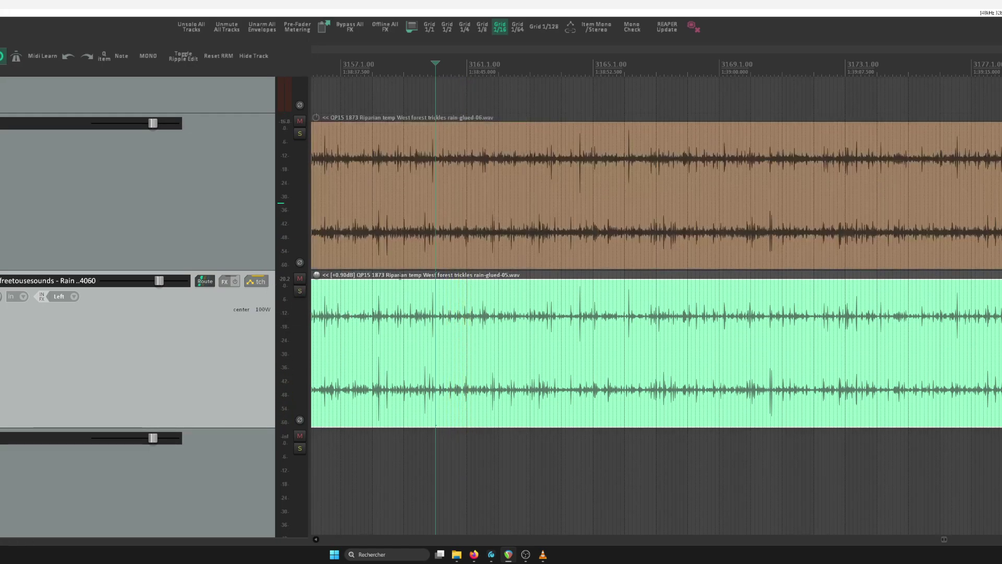
pyautogui.scroll(-5, 400, 278)
pyautogui.moveTo(405, 291); pyautogui.dragTo(542, 291)
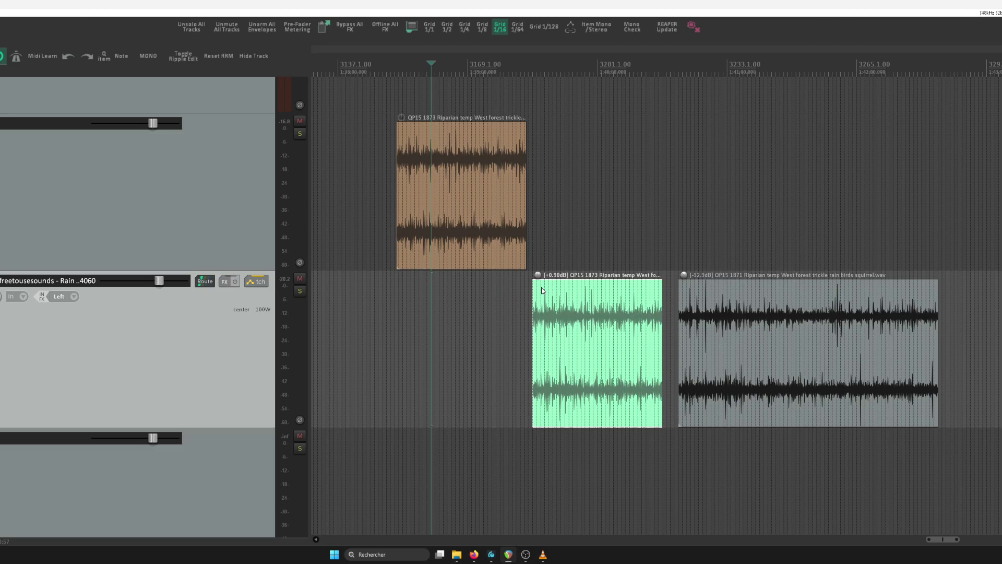
# Step: Place the edit point on the processed rain item and mark a short time range on it
pyautogui.scroll(-5, 714, 141)
pyautogui.scroll(10, 489, 150)
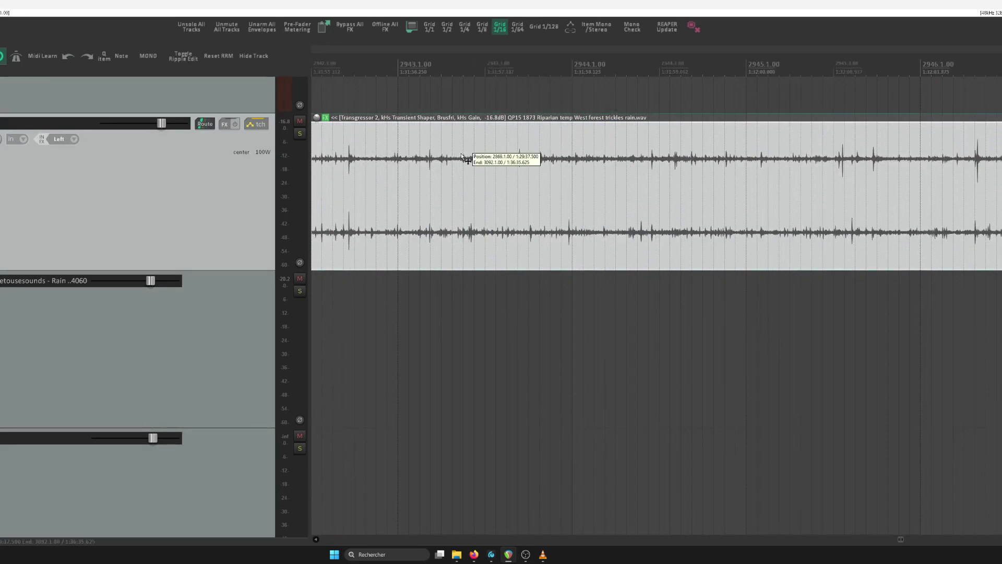
pyautogui.click(471, 164)
pyautogui.scroll(1, 521, 143)
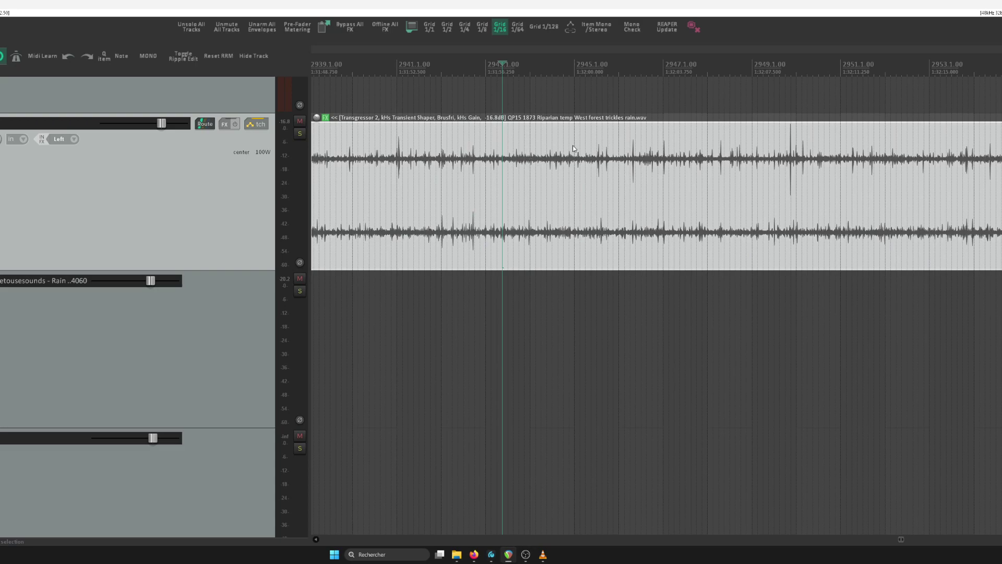
pyautogui.scroll(-3, 575, 149)
pyautogui.scroll(3, 699, 138)
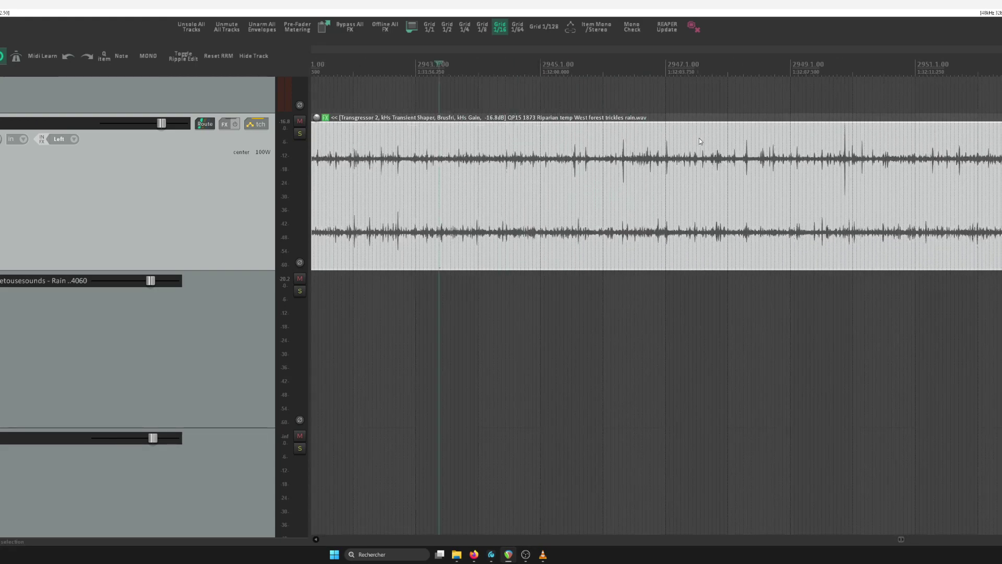
pyautogui.scroll(1, 862, 148)
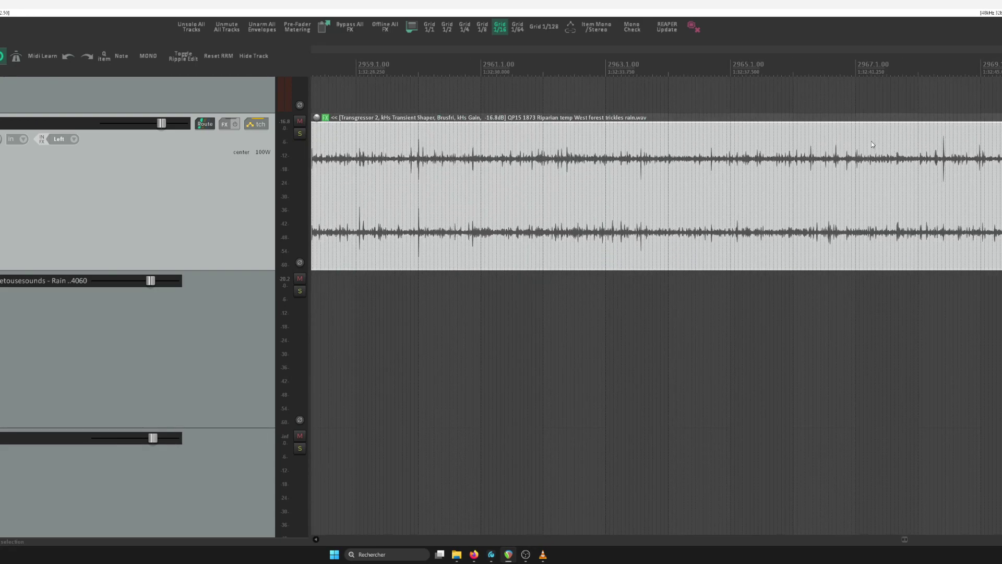
pyautogui.scroll(4, 723, 137)
pyautogui.moveTo(480, 108); pyautogui.dragTo(584, 110)
pyautogui.moveTo(522, 172); pyautogui.dragTo(526, 163)
# Step: Select a longer stretch of the processed item and play it
pyautogui.scroll(-10, 522, 167)
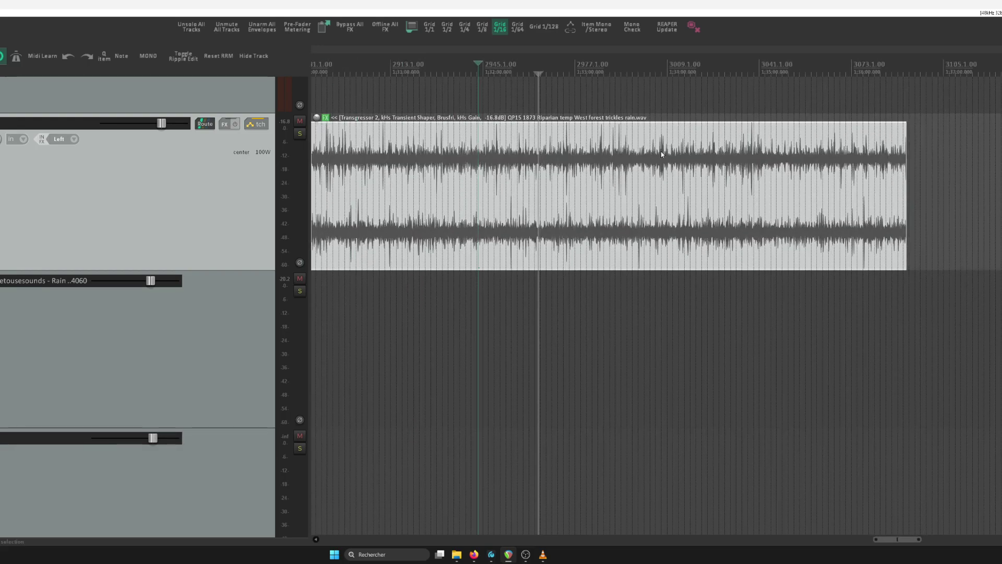
pyautogui.scroll(3, 565, 144)
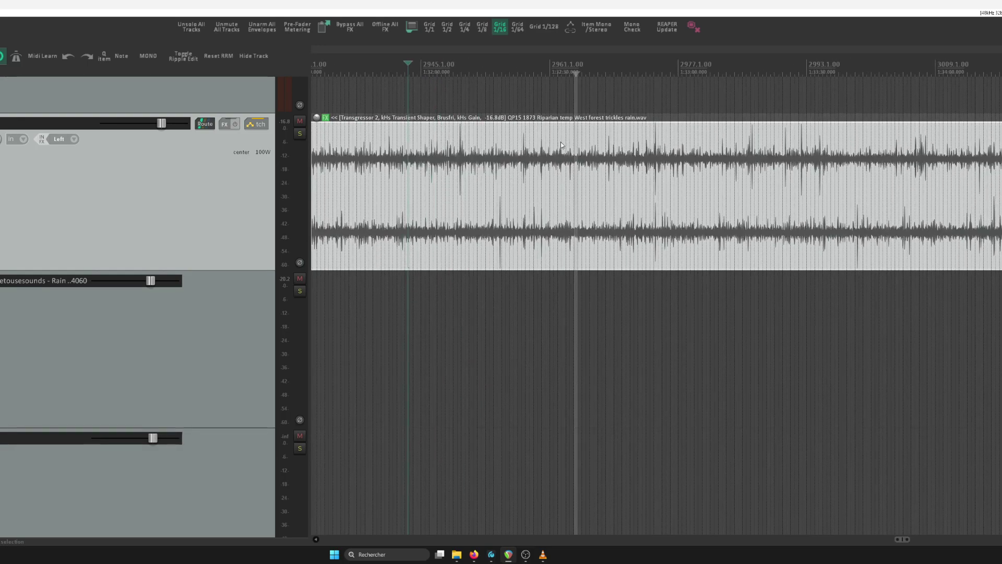
pyautogui.scroll(8, 570, 135)
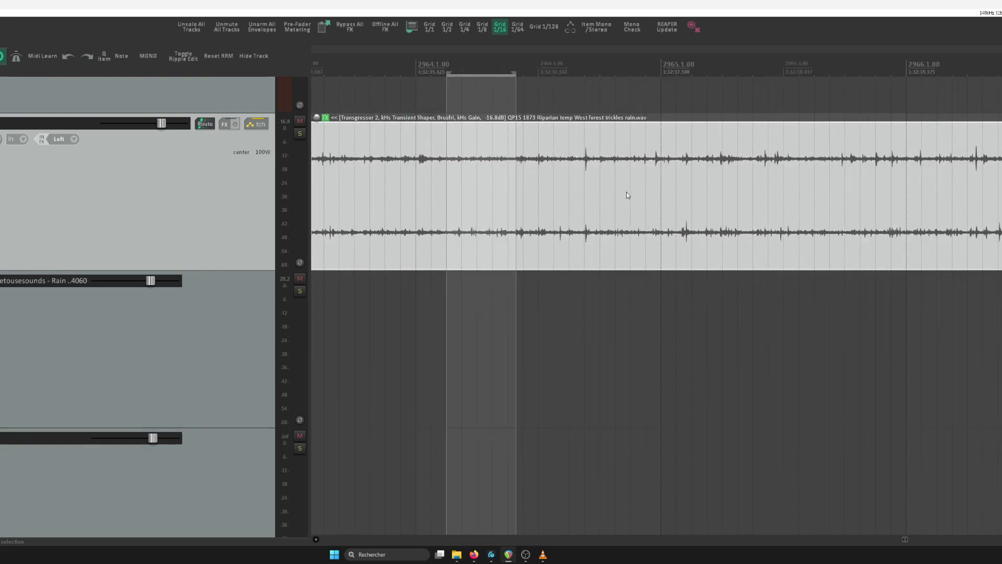
pyautogui.scroll(-6, 599, 190)
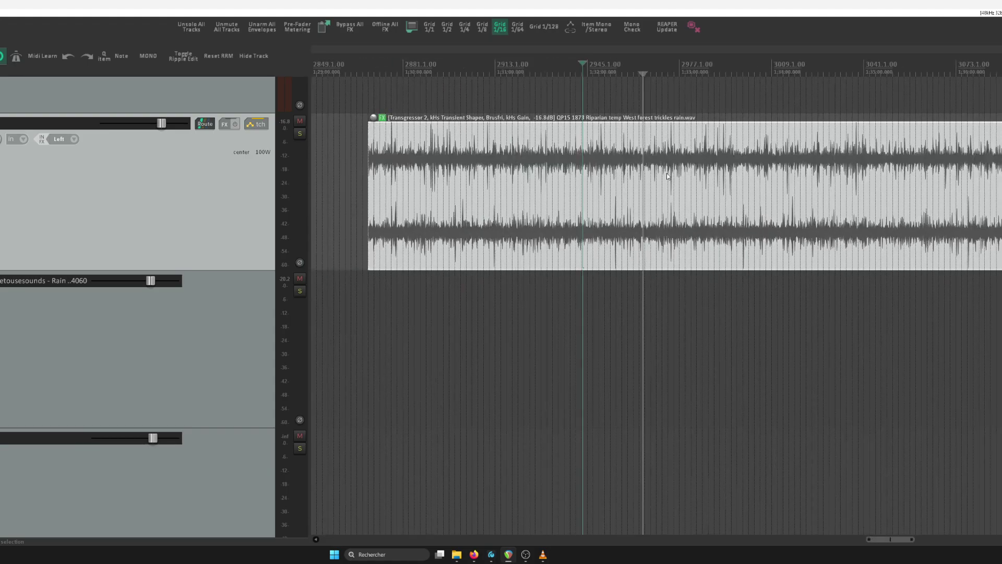
pyautogui.scroll(-3, 630, 187)
pyautogui.scroll(8, 867, 195)
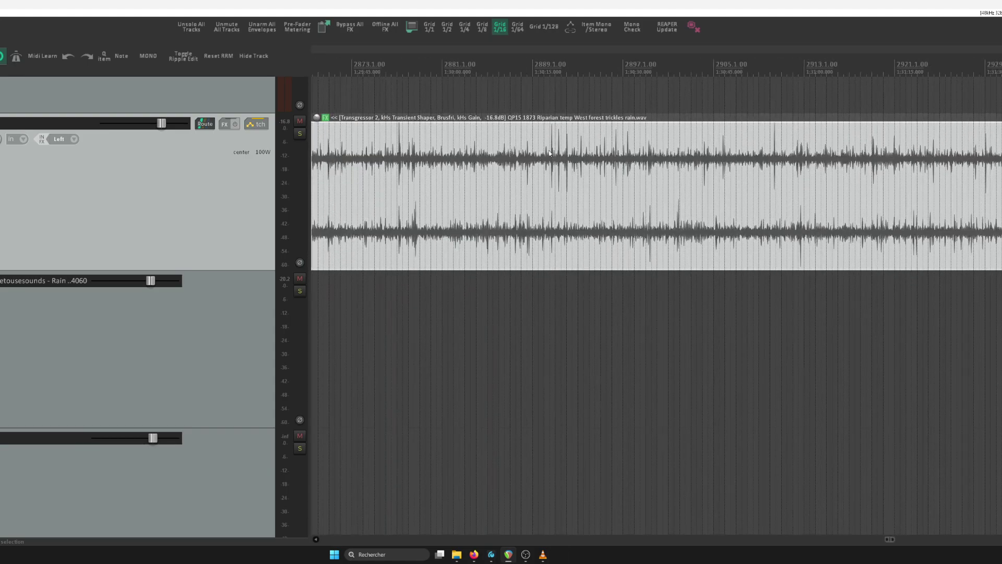
pyautogui.scroll(3, 868, 195)
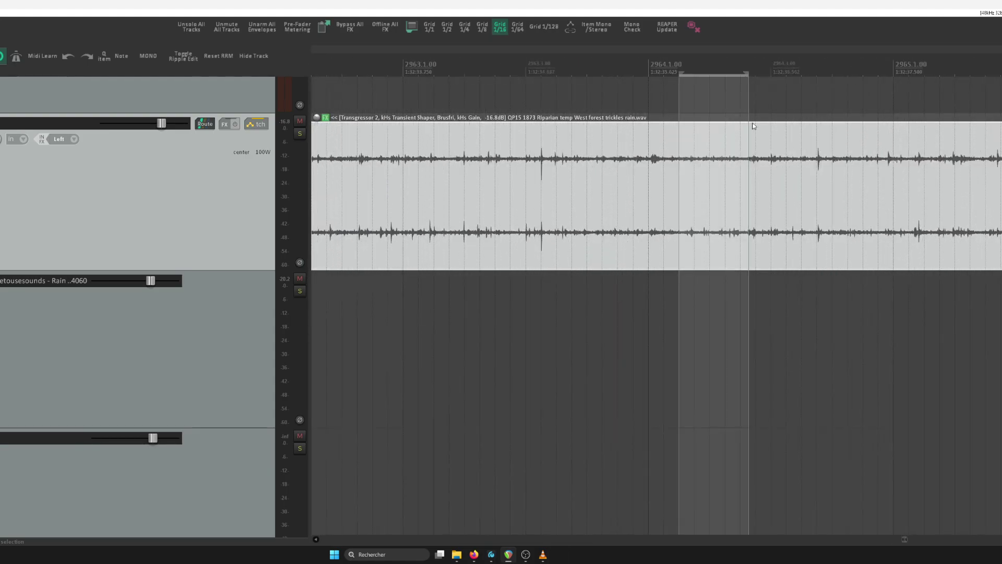
pyautogui.scroll(3, 803, 185)
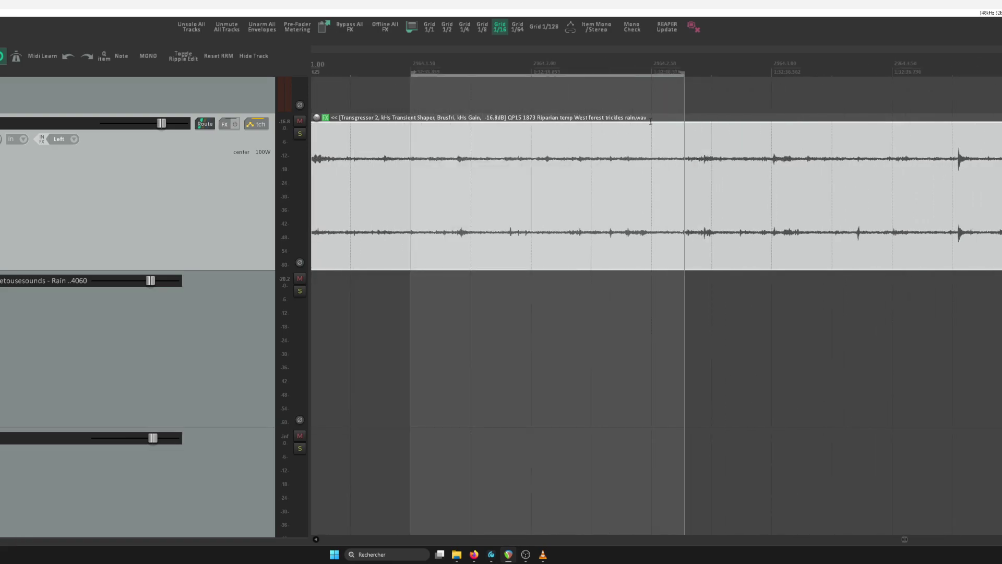
pyautogui.scroll(-2, 651, 121)
pyautogui.moveTo(864, 99); pyautogui.dragTo(527, 99)
pyautogui.press('space')
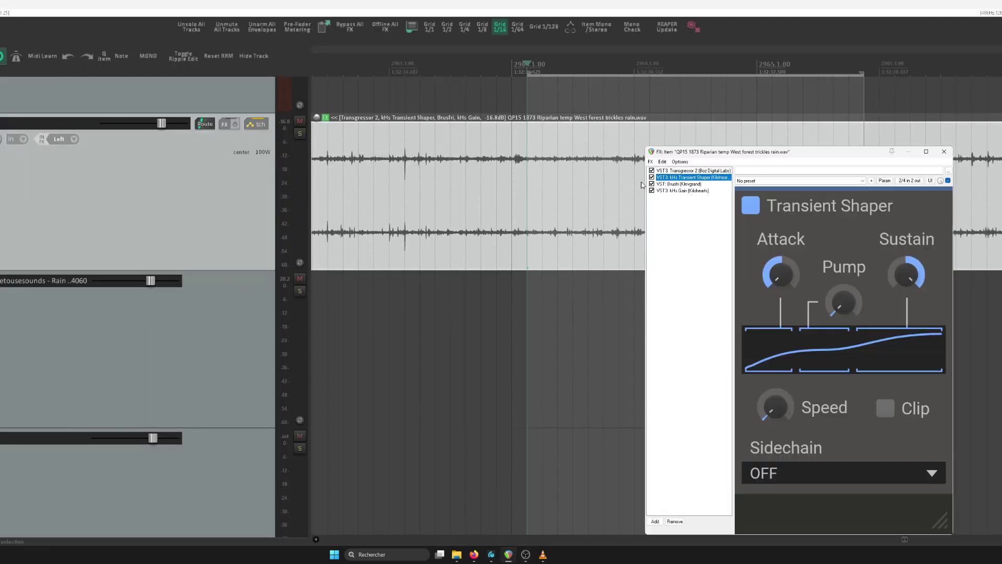
# Step: Bypass Transient Shaper, Brusfri and kHs Gain, leaving Transgressor 2 active with its settings shown
pyautogui.click(652, 177)
pyautogui.click(651, 183)
pyautogui.click(652, 191)
pyautogui.click(660, 172)
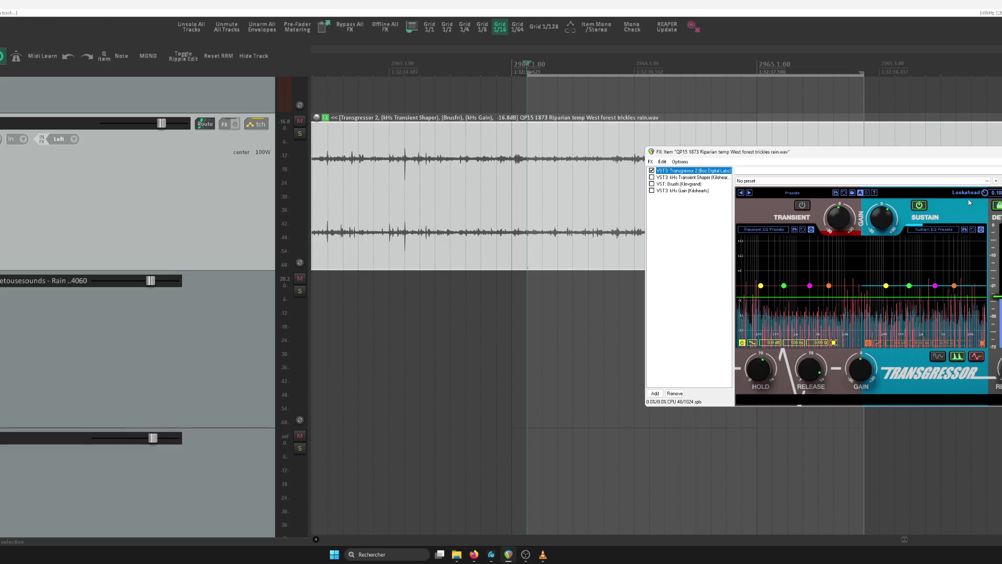
pyautogui.moveTo(938, 156); pyautogui.dragTo(847, 149)
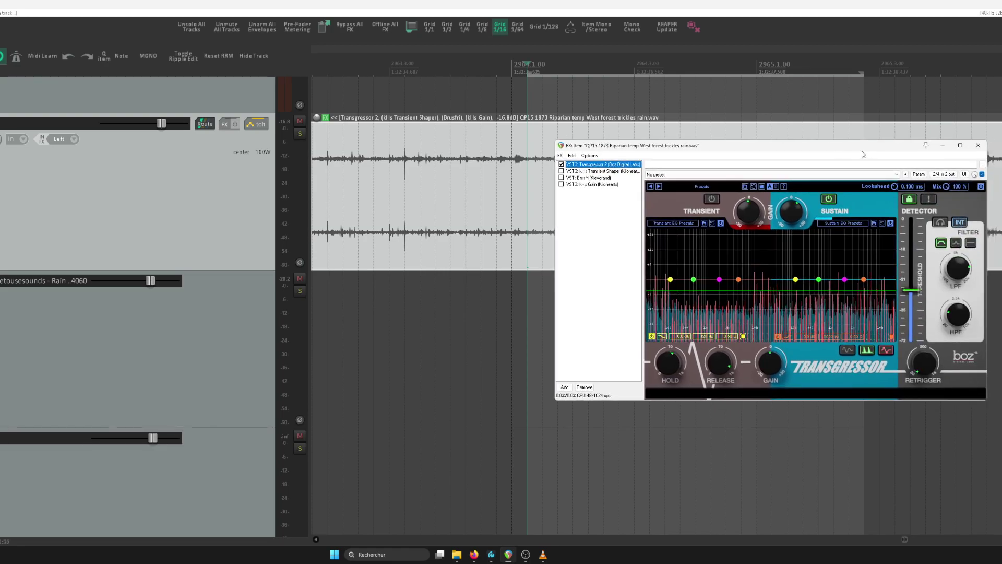
# Step: Play the rain through Transgressor 2, then enable kHs Transient Shaper and show its controls
pyautogui.click(528, 66)
pyautogui.press('space')
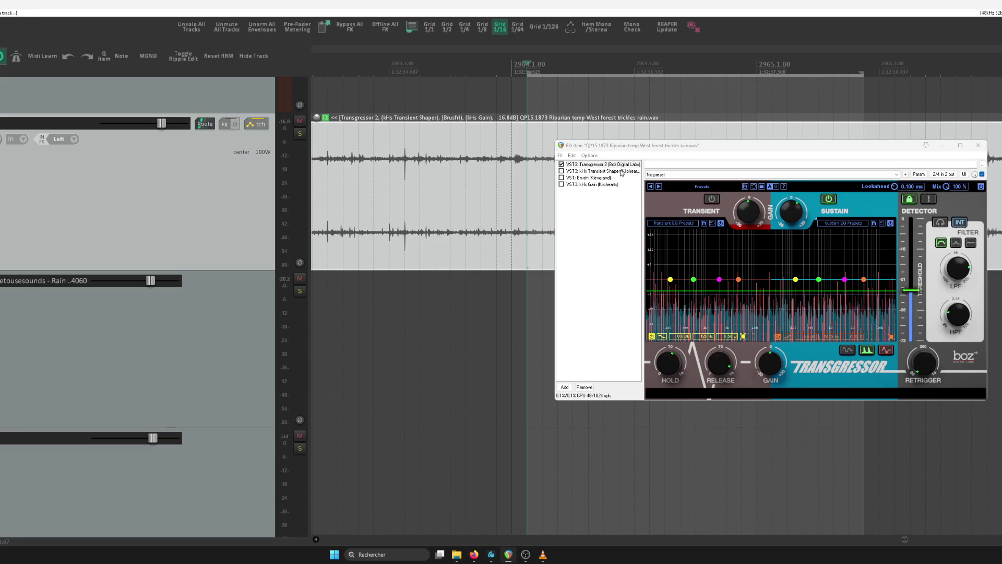
pyautogui.click(561, 171)
pyautogui.click(580, 171)
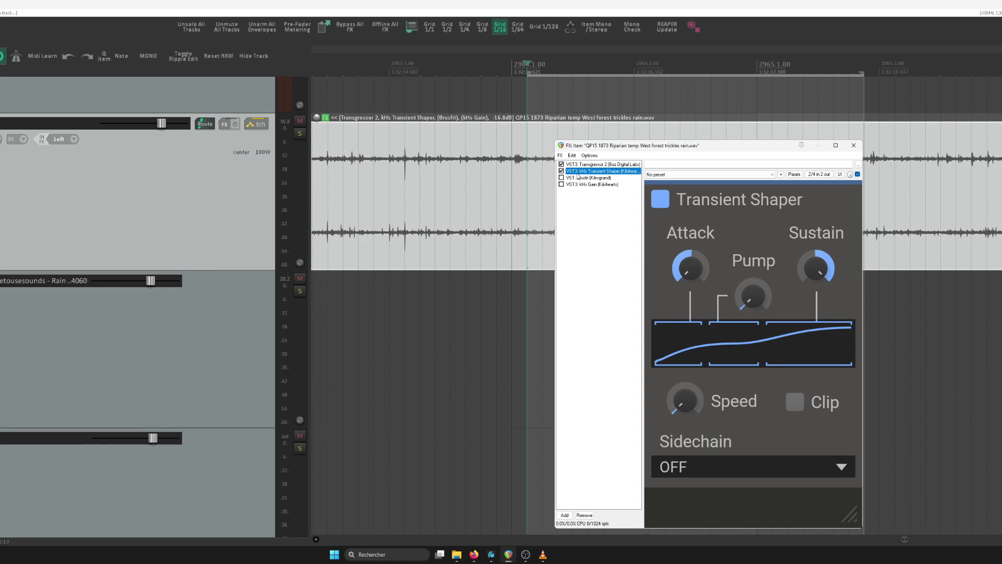
# Step: Preview the Transient Shaper, then enable Brusfri and display its controls
pyautogui.press('space')
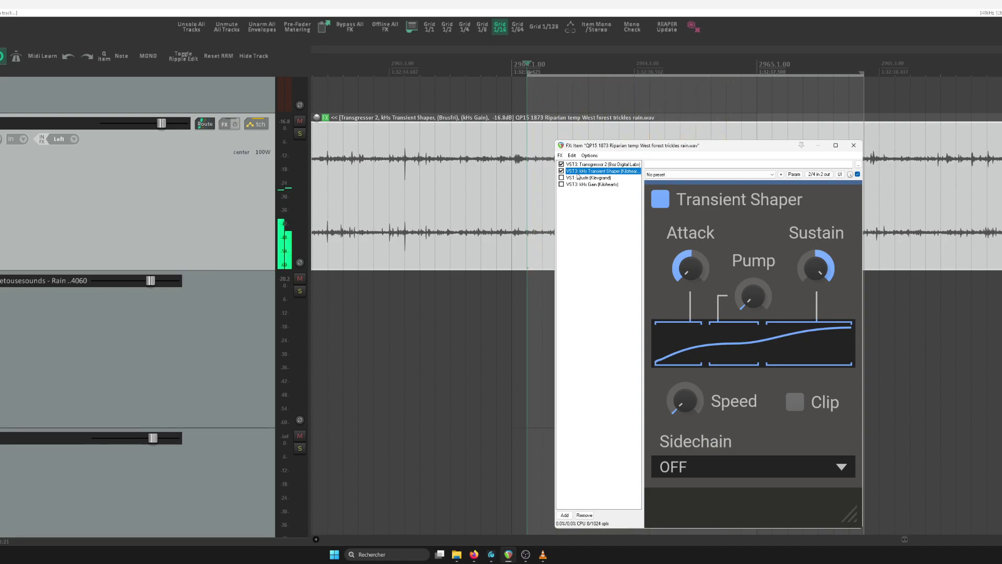
pyautogui.press('space')
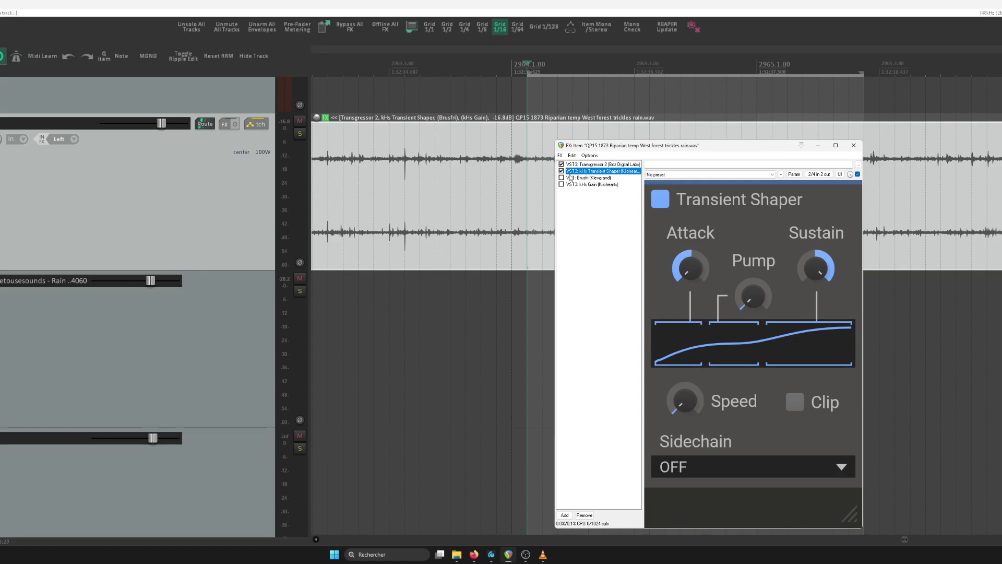
pyautogui.click(561, 178)
pyautogui.click(580, 179)
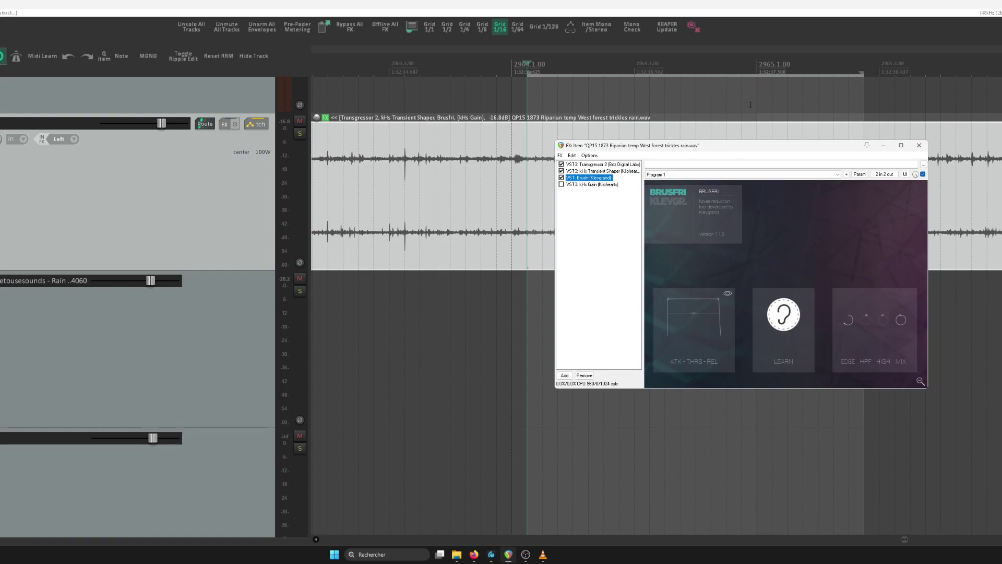
# Step: Have Brusfri learn the background noise, play the item, and enable kHs Gain
pyautogui.click(786, 314)
pyautogui.moveTo(666, 209)
pyautogui.press('space')
pyautogui.click(562, 184)
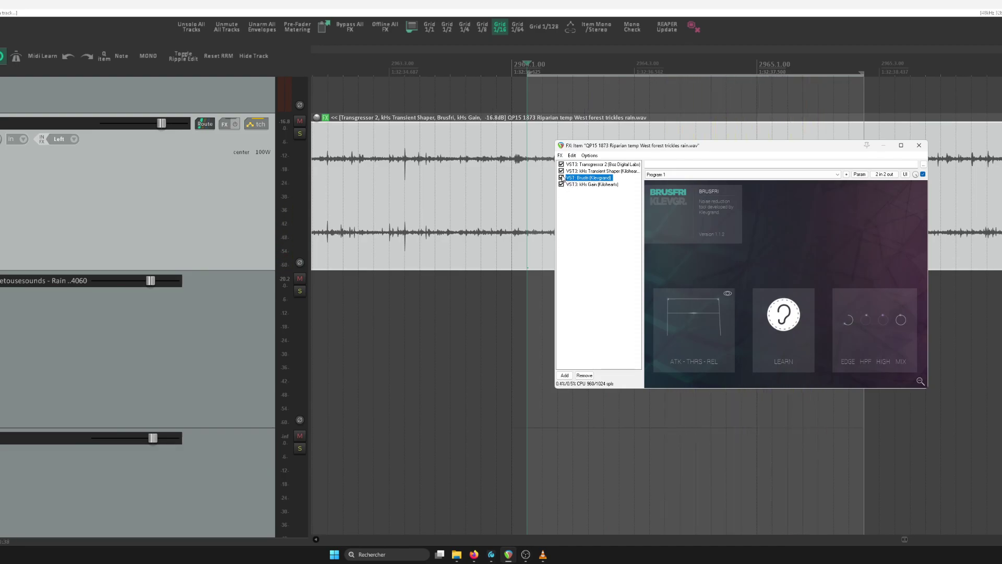
# Step: Bypass Transgressor 2 and the Transient Shaper and play the rain with only Brusfri and Gain
pyautogui.click(561, 171)
pyautogui.click(562, 165)
pyautogui.scroll(-5, 418, 131)
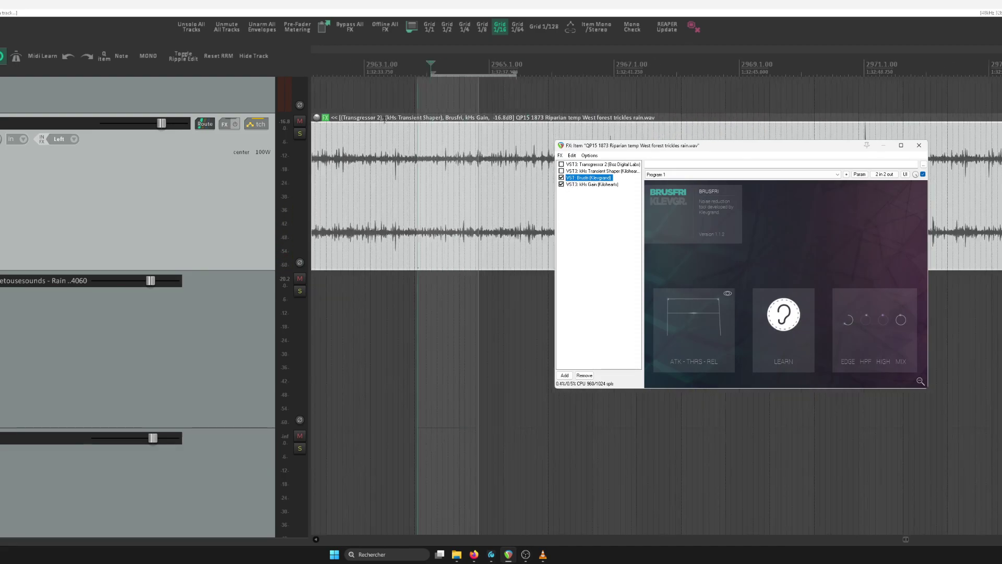
pyautogui.click(450, 71)
pyautogui.scroll(3, 452, 121)
pyautogui.press('space')
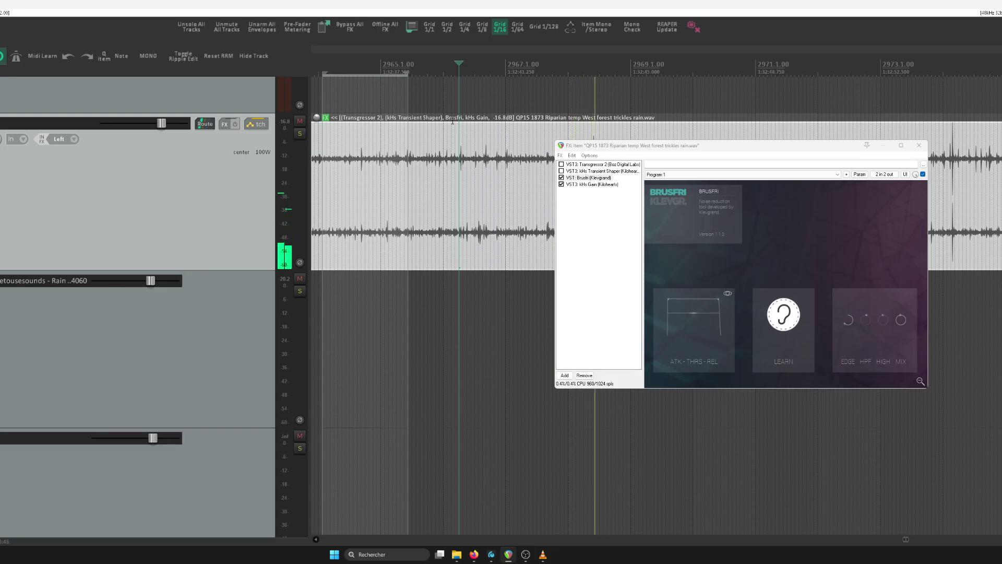
pyautogui.press('space')
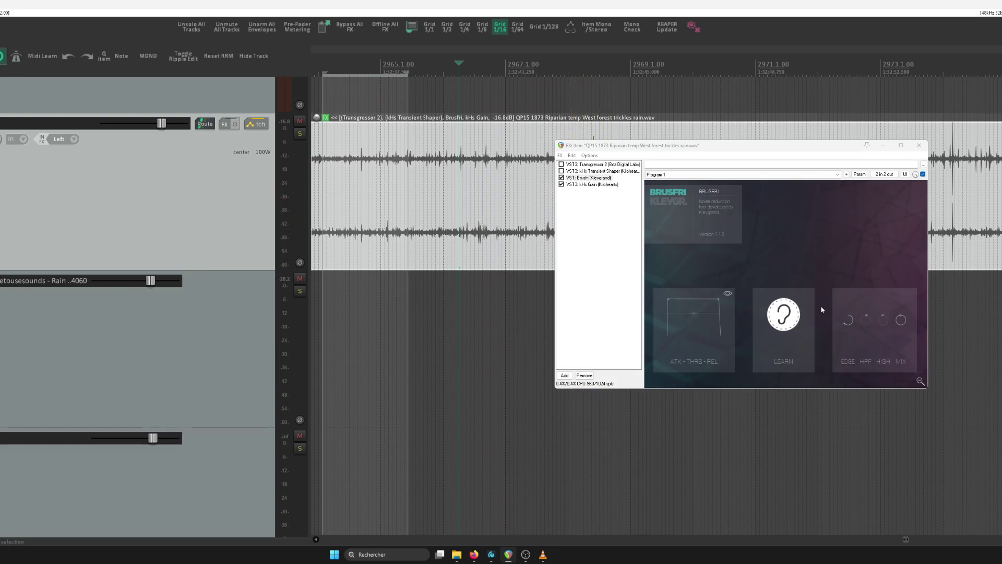
# Step: Turn Brusfri's Edge down to 0% and listen to the result
pyautogui.moveTo(847, 325)
pyautogui.moveTo(723, 305)
pyautogui.moveTo(668, 302)
pyautogui.moveTo(698, 318)
pyautogui.moveTo(847, 325); pyautogui.dragTo(861, 172)
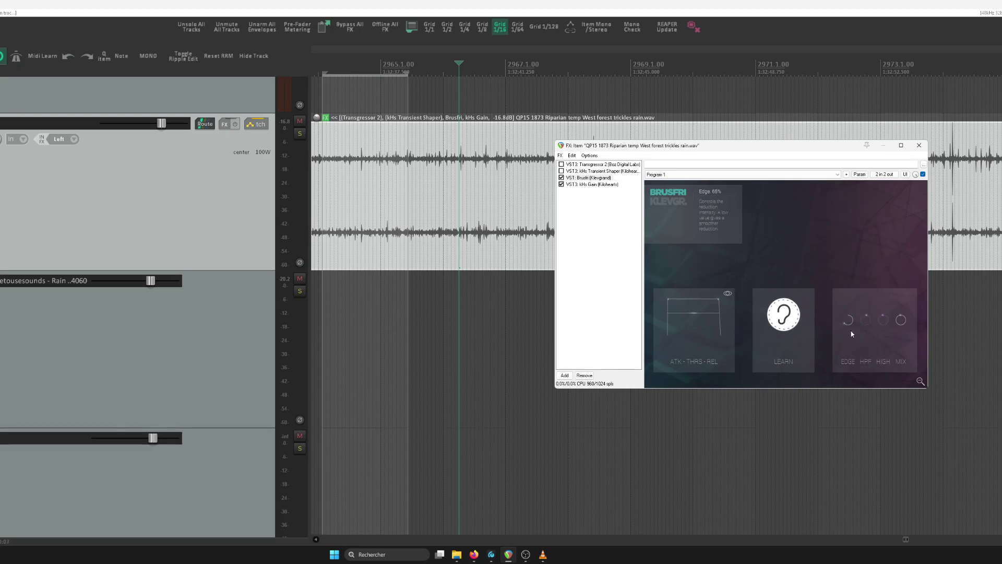
pyautogui.moveTo(848, 327); pyautogui.dragTo(846, 414)
pyautogui.press('space')
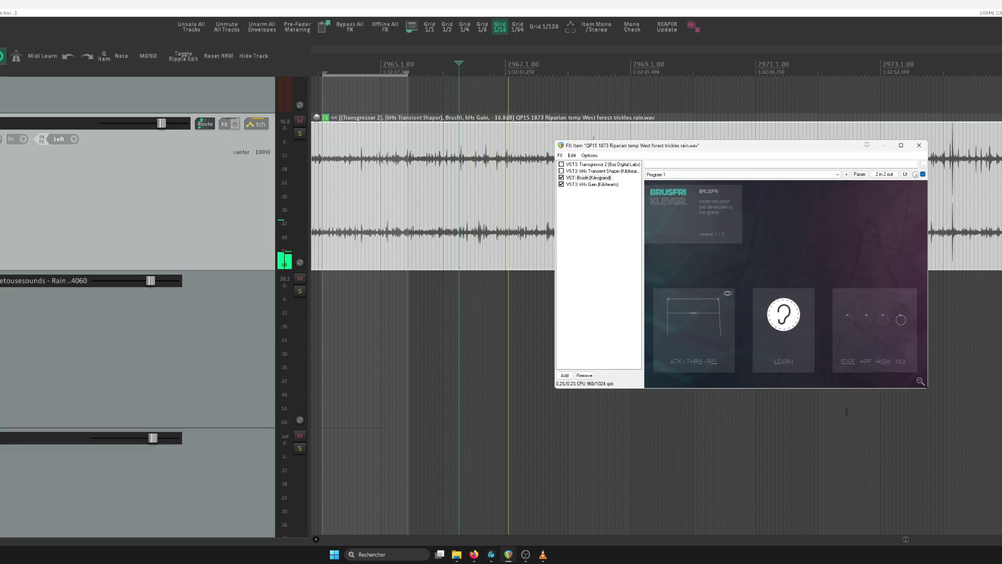
pyautogui.press('space')
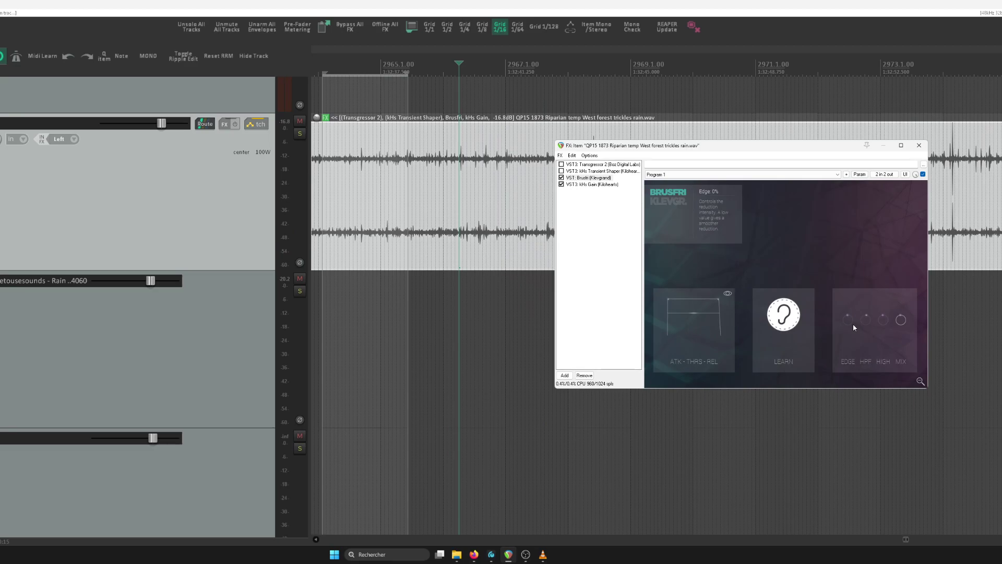
# Step: Raise Brusfri's Edge back up to 82% and play the rain again
pyautogui.moveTo(850, 327)
pyautogui.mouseDown()
pyautogui.moveTo(865, 244)
pyautogui.moveTo(856, 338)
pyautogui.moveTo(866, 268)
pyautogui.moveTo(850, 331)
pyautogui.mouseUp()
pyautogui.press('space')
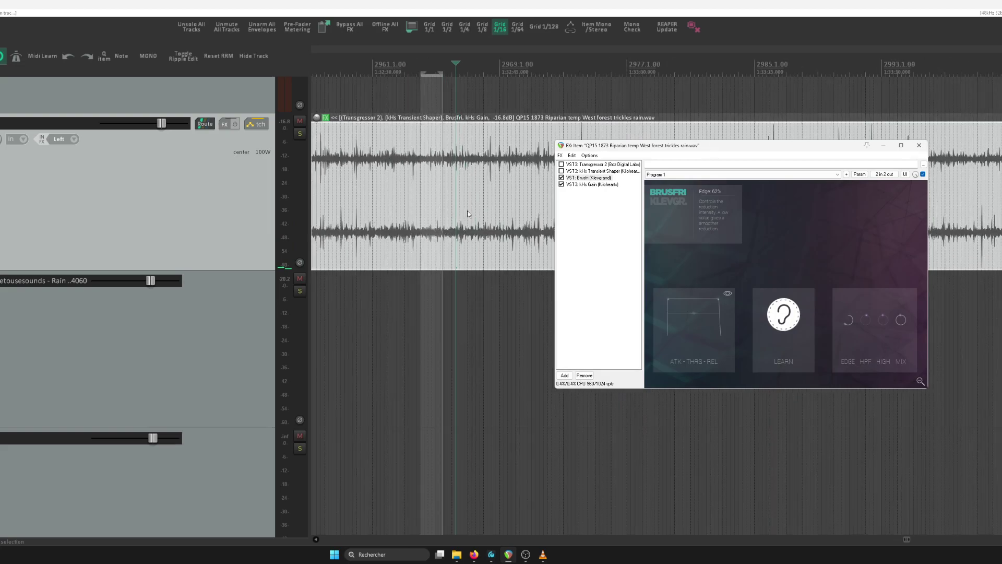
pyautogui.press('-')
pyautogui.press('-')
pyautogui.press('-')
pyautogui.press('-')
pyautogui.press('-')
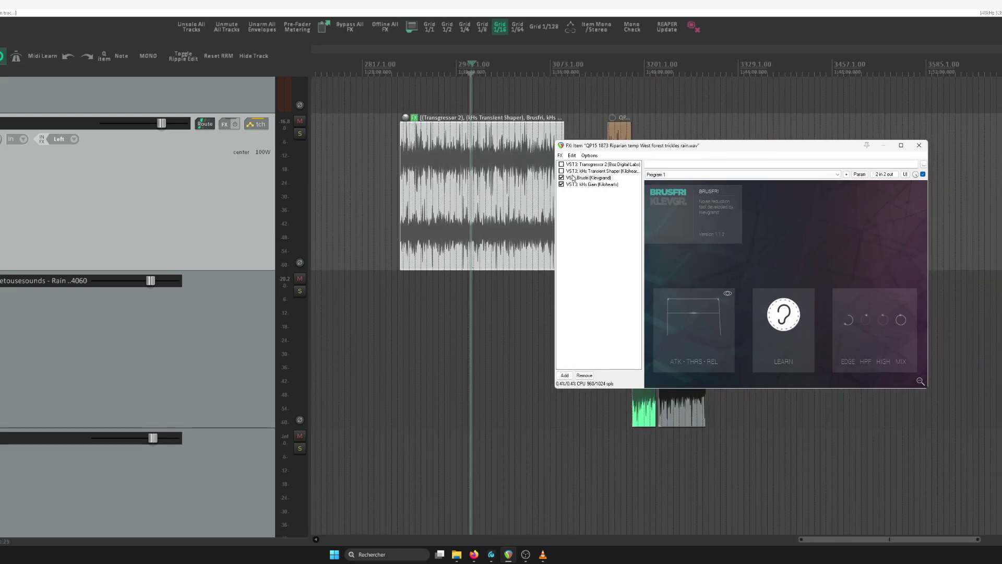
# Step: Select the rain item on the upper track and close its effect chain window
pyautogui.scroll(3, 509, 198)
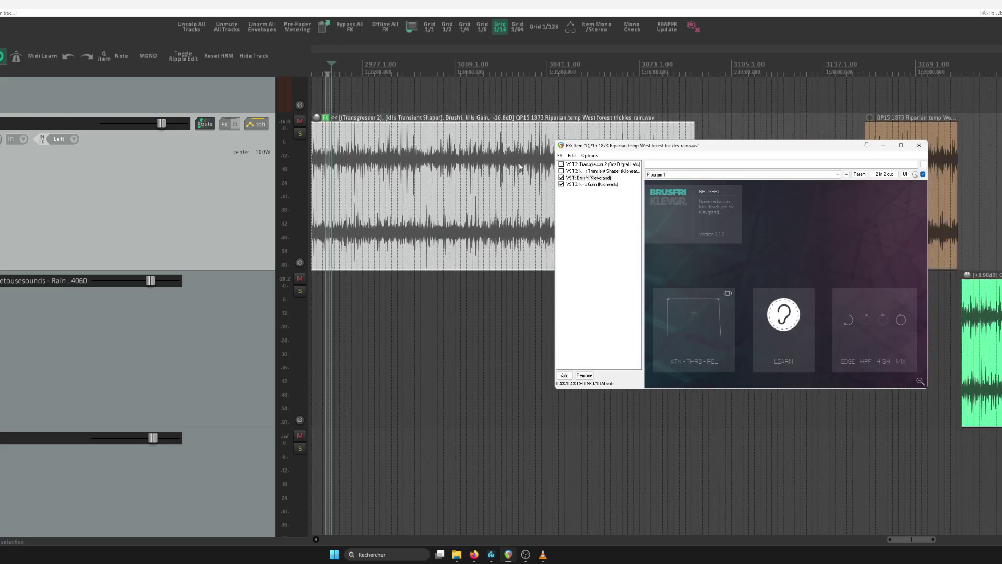
pyautogui.scroll(-3, 521, 168)
pyautogui.scroll(2, 503, 254)
pyautogui.scroll(3, 504, 254)
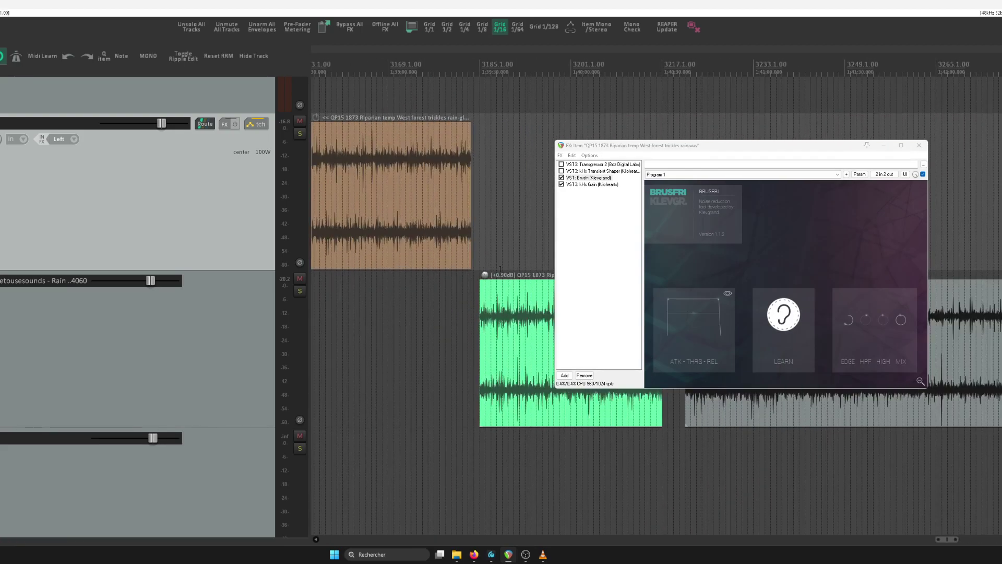
pyautogui.scroll(-3, 485, 245)
pyautogui.scroll(3, 460, 235)
pyautogui.scroll(-3, 429, 217)
pyautogui.click(429, 217)
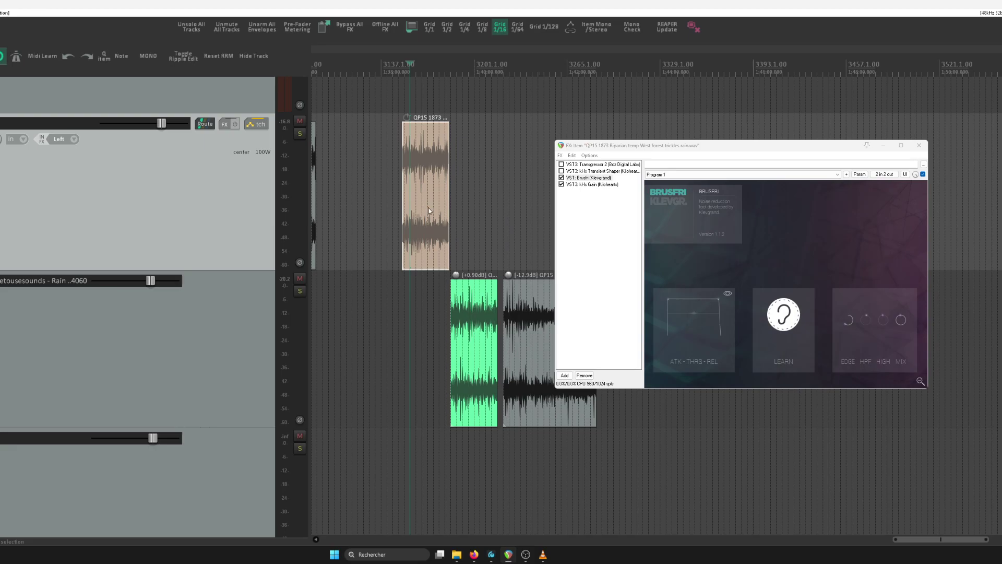
pyautogui.scroll(5, 429, 217)
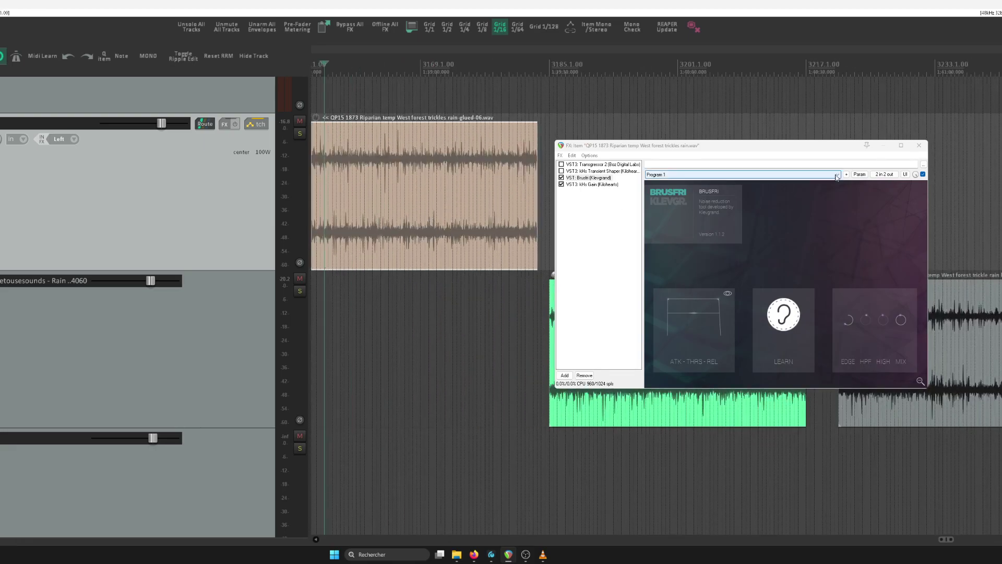
pyautogui.click(920, 146)
pyautogui.scroll(-5, 686, 308)
pyautogui.scroll(4, 687, 308)
# Step: Move the green item left under the brown item and play the upper track soloed
pyautogui.moveTo(686, 309); pyautogui.dragTo(507, 313)
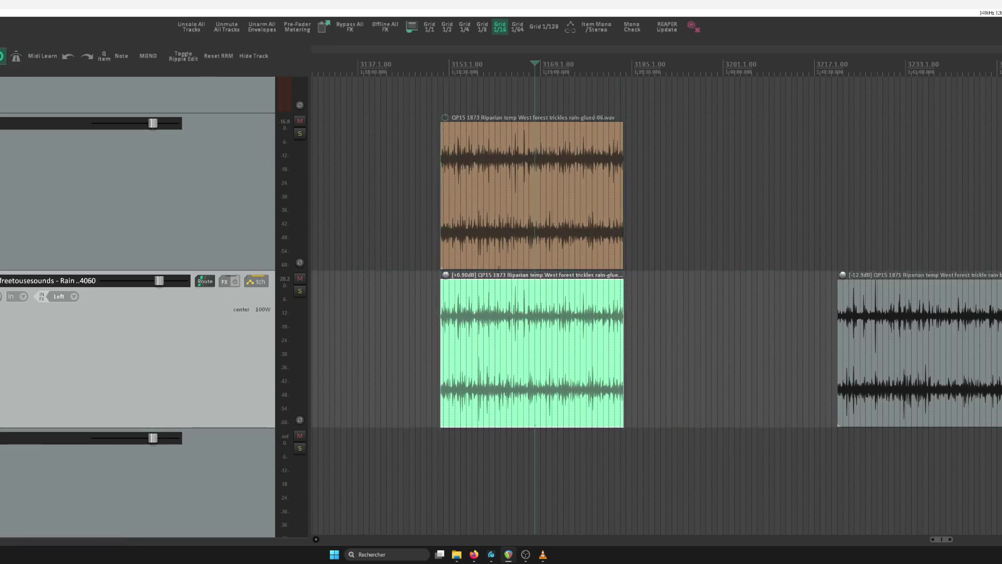
pyautogui.scroll(5, 480, 293)
pyautogui.click(217, 174)
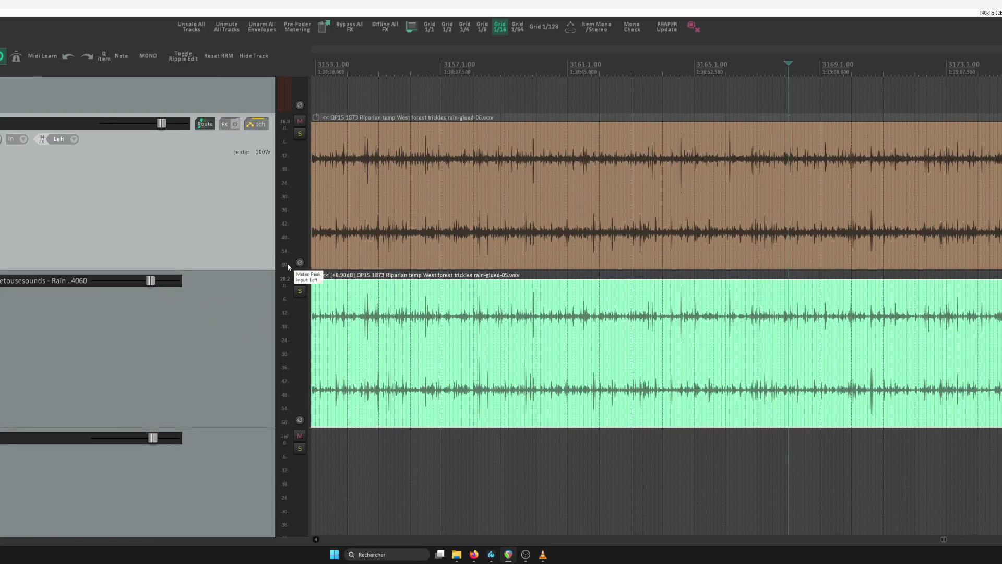
pyautogui.press('F6')
pyautogui.scroll(-4, 513, 188)
pyautogui.scroll(5, 451, 174)
pyautogui.click(452, 174)
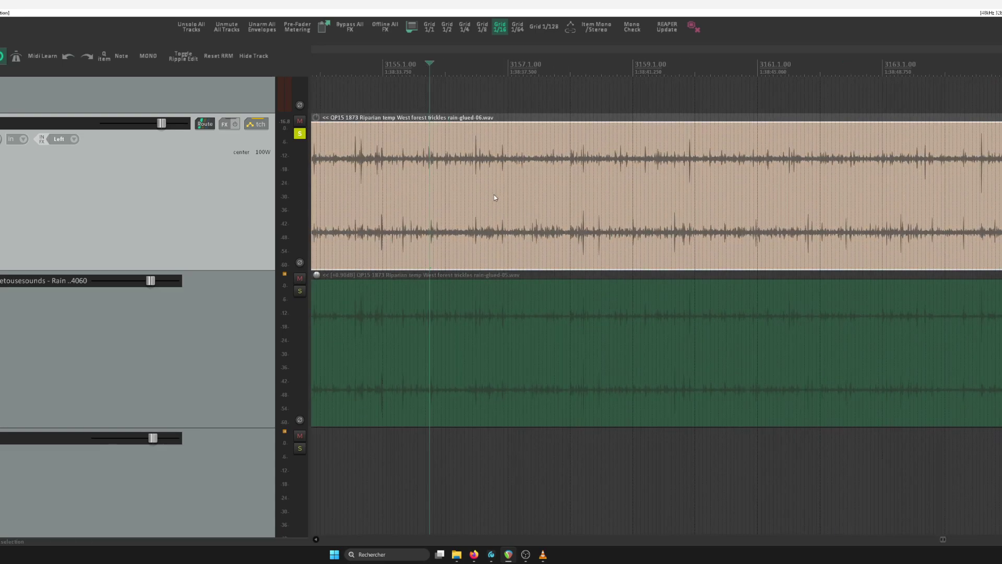
pyautogui.scroll(-4, 494, 194)
pyautogui.press('space')
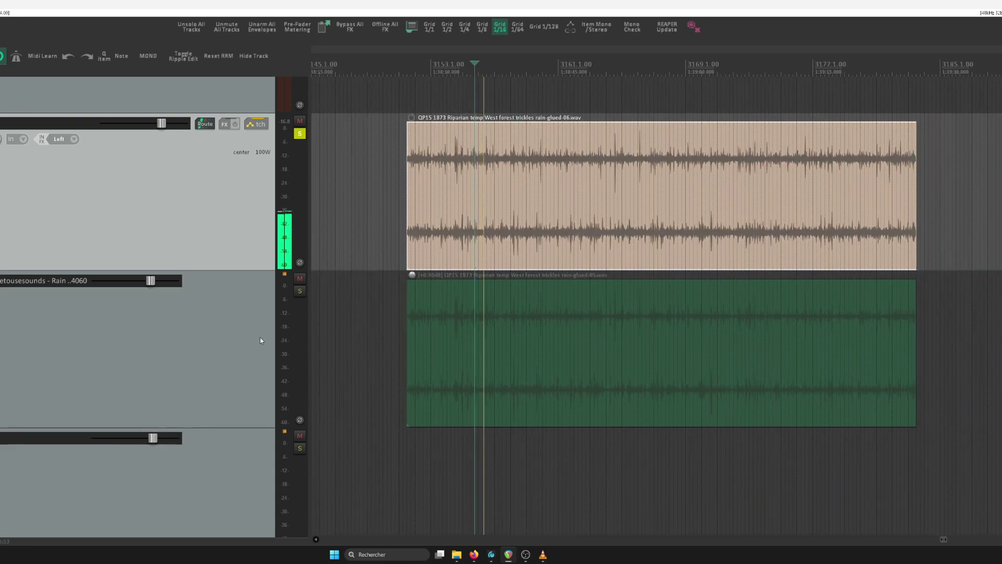
# Step: Solo and play the lower track, then unsolo it and select the upper rain item
pyautogui.click(243, 339)
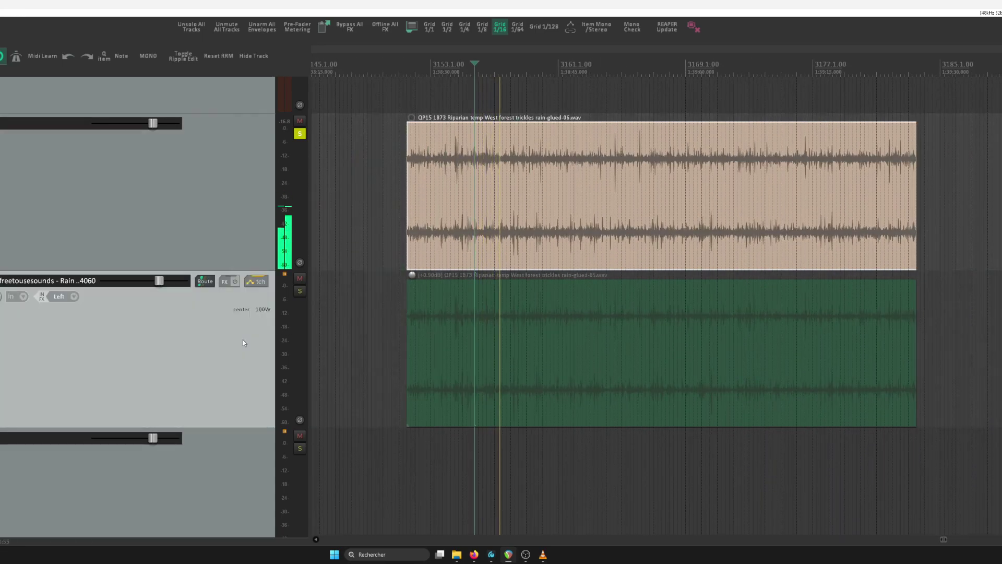
pyautogui.press('space')
pyautogui.press('F6')
pyautogui.press('space')
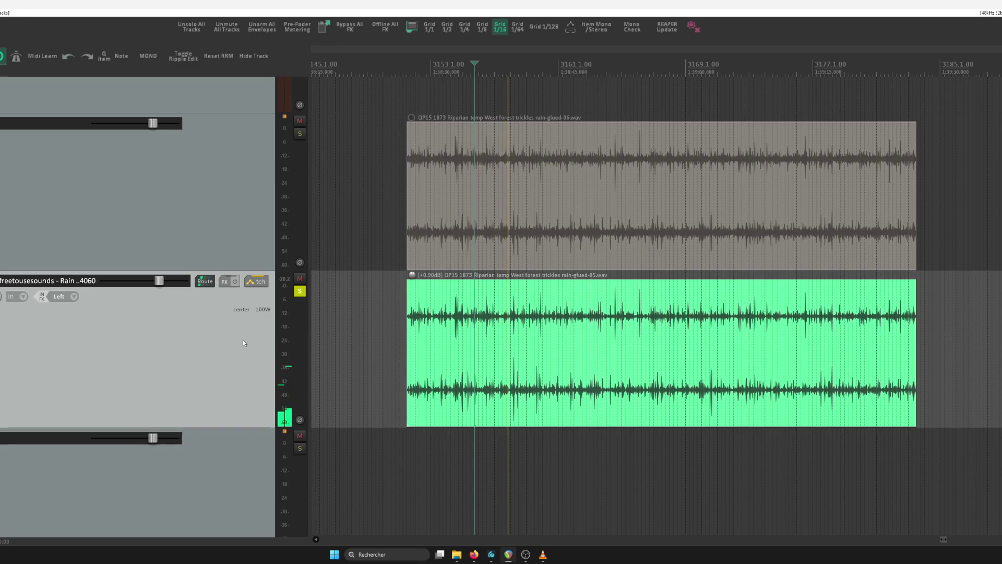
pyautogui.press('space')
pyautogui.click(300, 292)
pyautogui.click(663, 130)
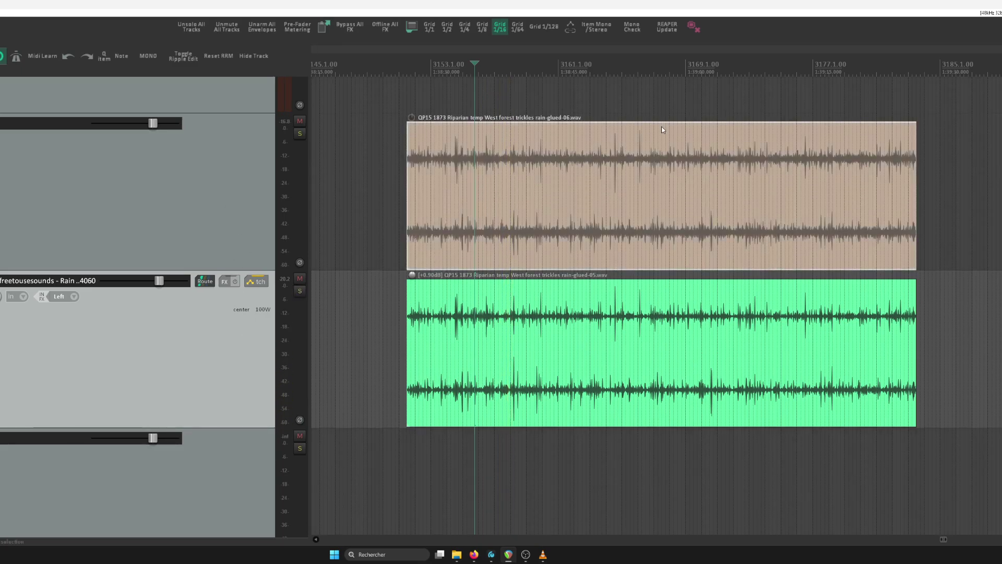